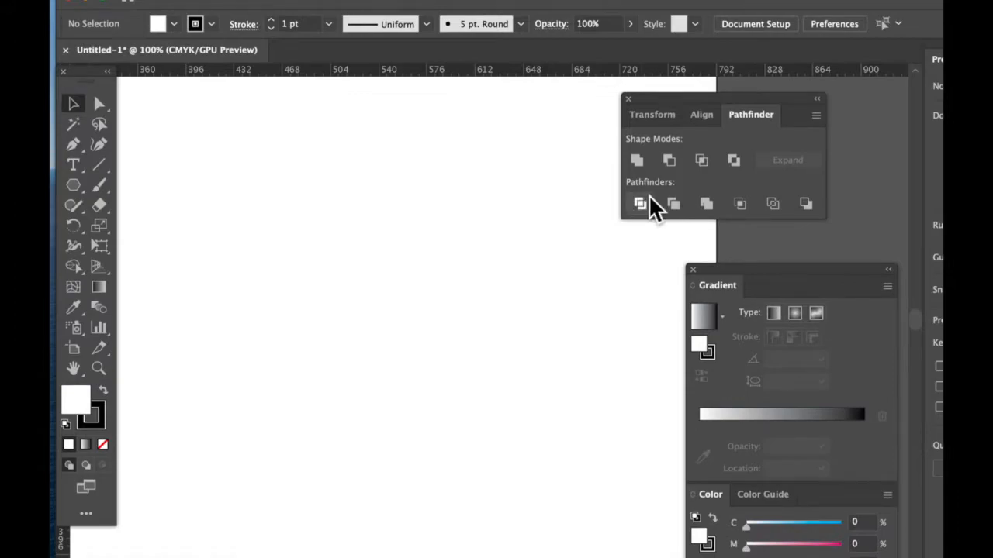
# - Draw a hexagon and cross it with a three-segment open zigzag path that extends past both its sides, using the Pen tool
pyautogui.click(72, 184)
pyautogui.moveTo(287, 180); pyautogui.dragTo(335, 266)
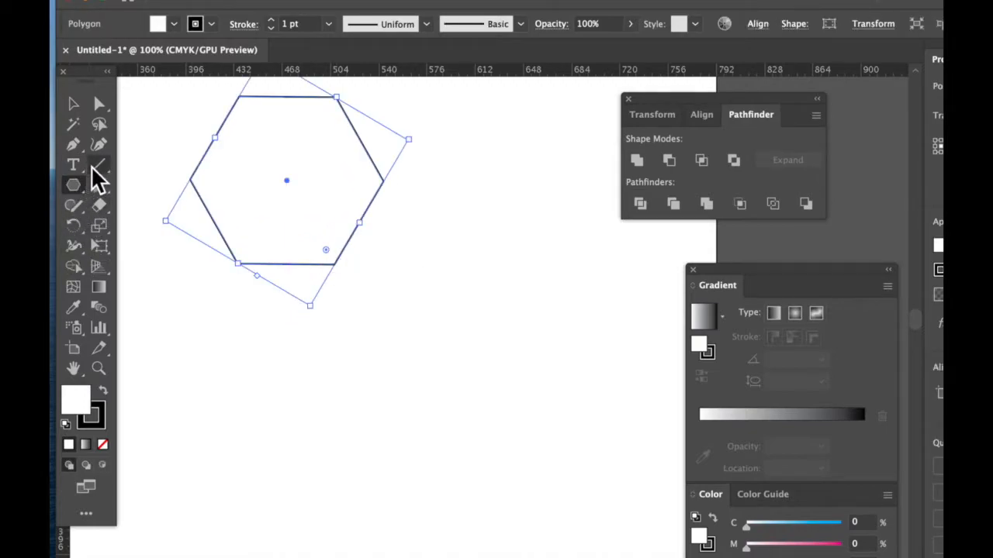
pyautogui.click(73, 145)
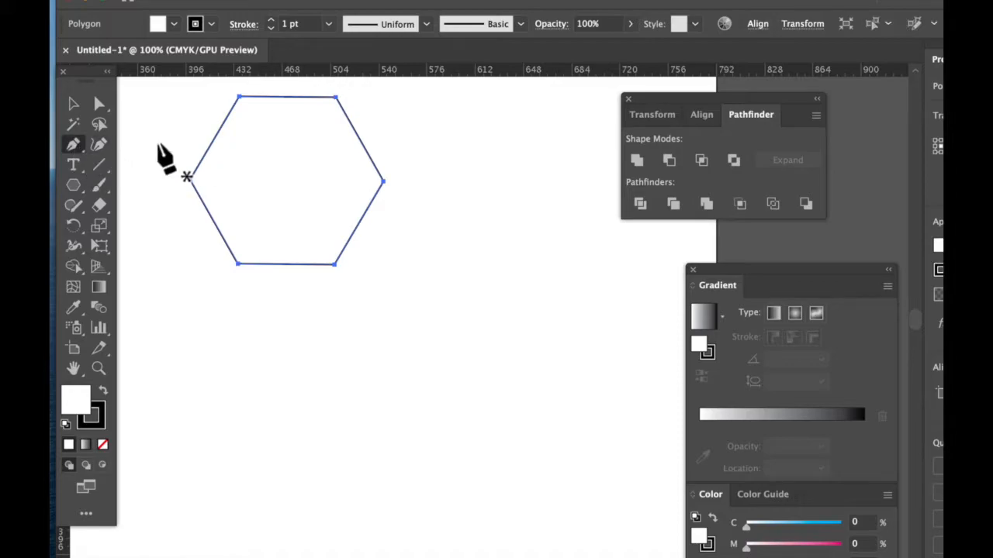
pyautogui.click(162, 115)
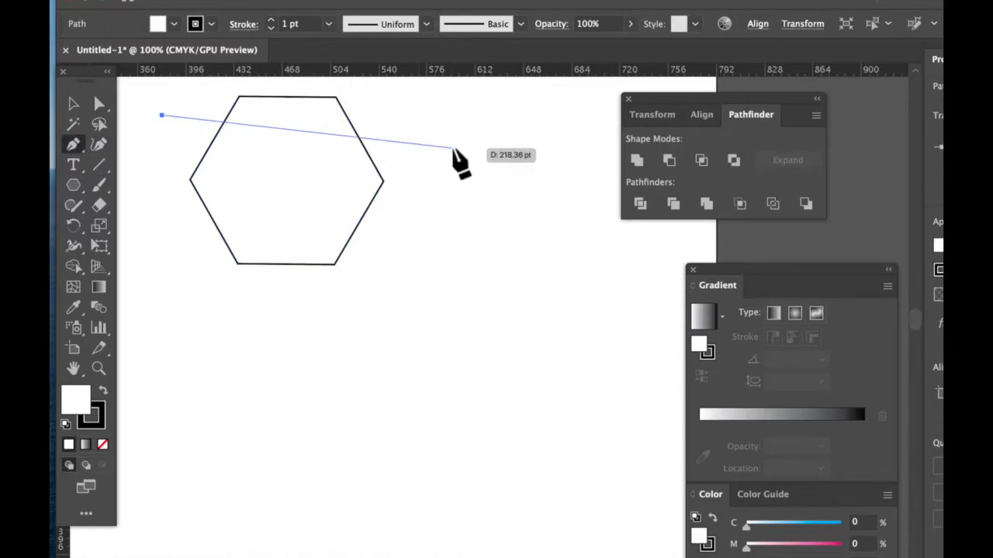
pyautogui.click(452, 147)
pyautogui.click(150, 218)
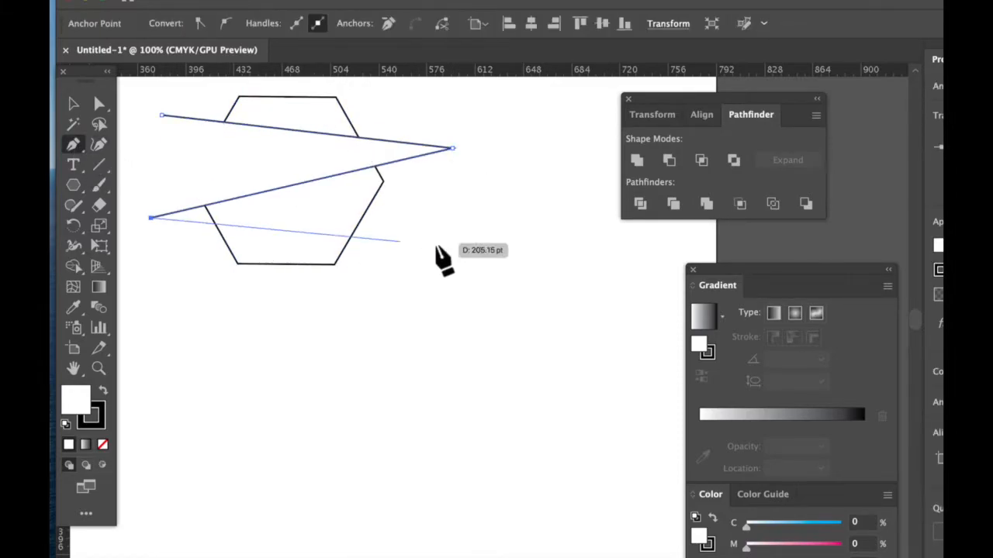
pyautogui.click(452, 246)
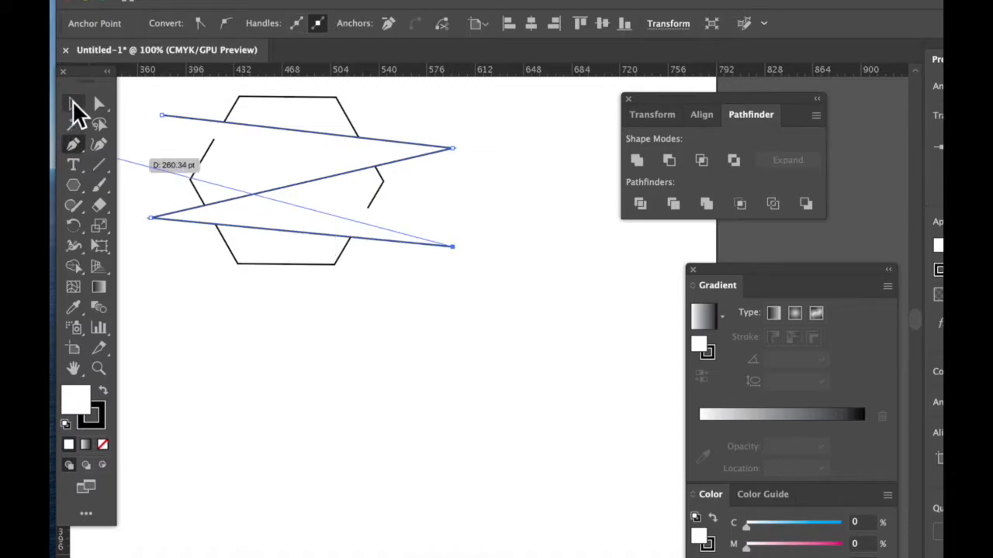
# - Set the zigzag path's fill to None so the hexagon shows through, keeping its black 1 pt stroke
pyautogui.click(73, 104)
pyautogui.click(216, 130)
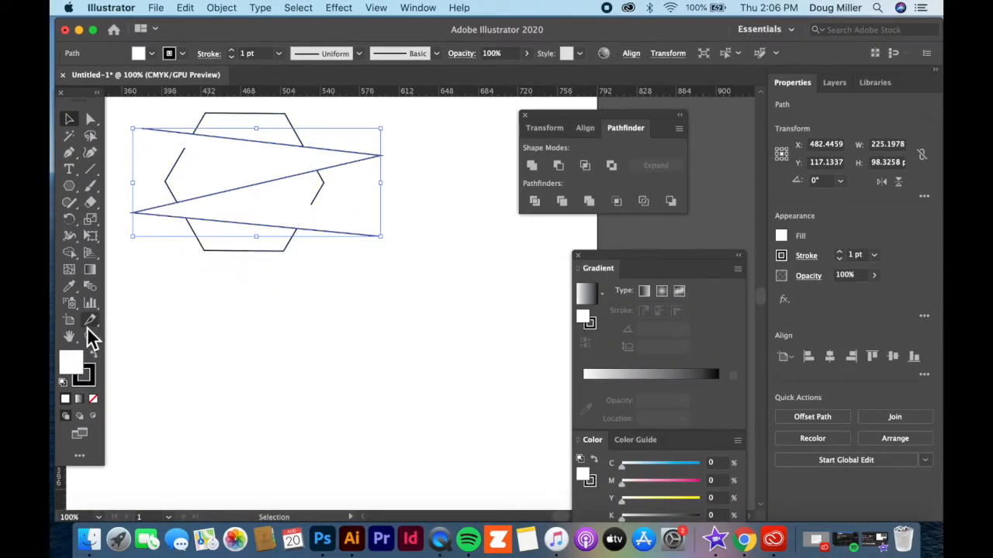
pyautogui.click(94, 400)
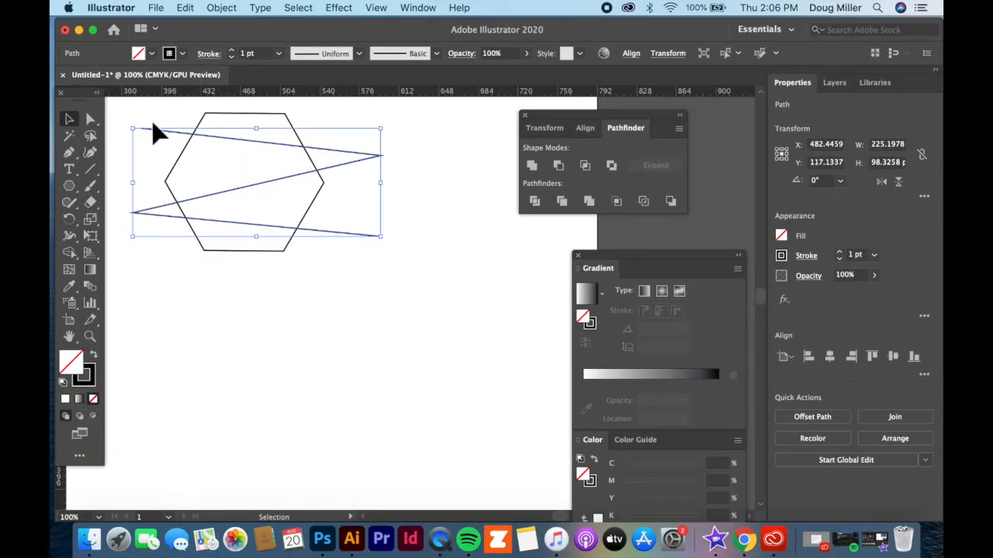
pyautogui.click(152, 55)
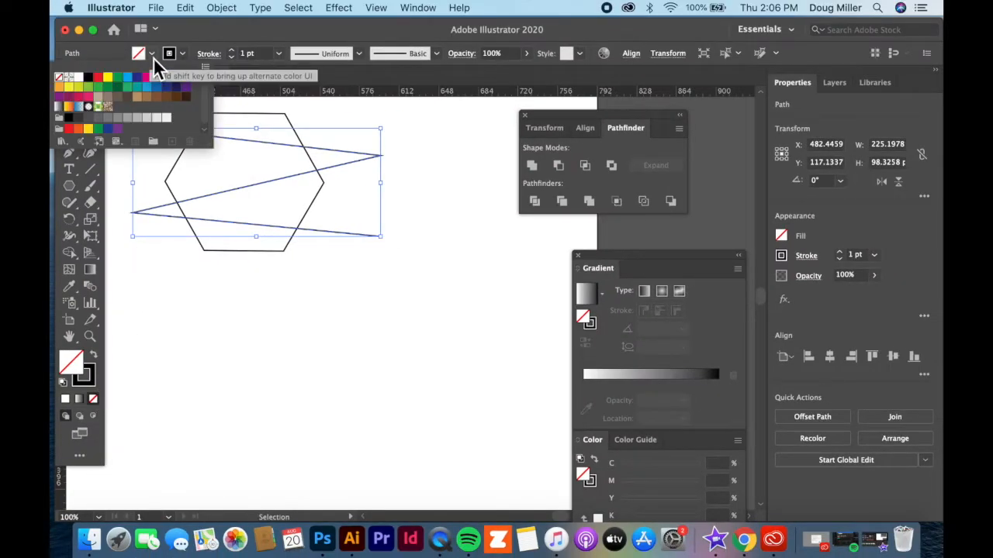
pyautogui.press('Escape')
# - Move the hexagon and zigzag path together about 57 pt right and 112 pt down on the artboard
pyautogui.moveTo(157, 109); pyautogui.dragTo(348, 272)
pyautogui.moveTo(309, 176); pyautogui.dragTo(378, 300)
pyautogui.click(237, 206)
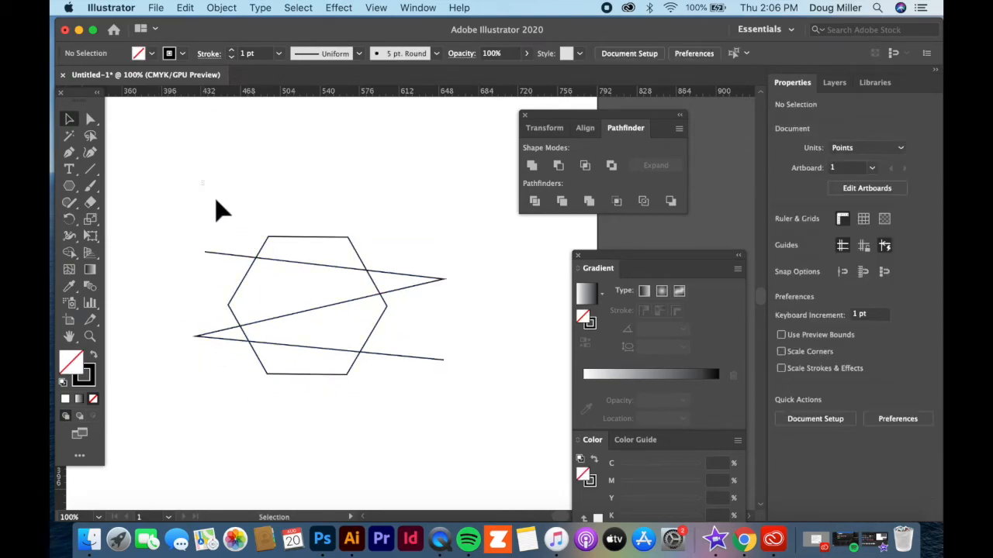
# - Split the hexagon along the zigzag path by applying Pathfinder Divide to both shapes, leaving nothing selected
pyautogui.press('super+a')
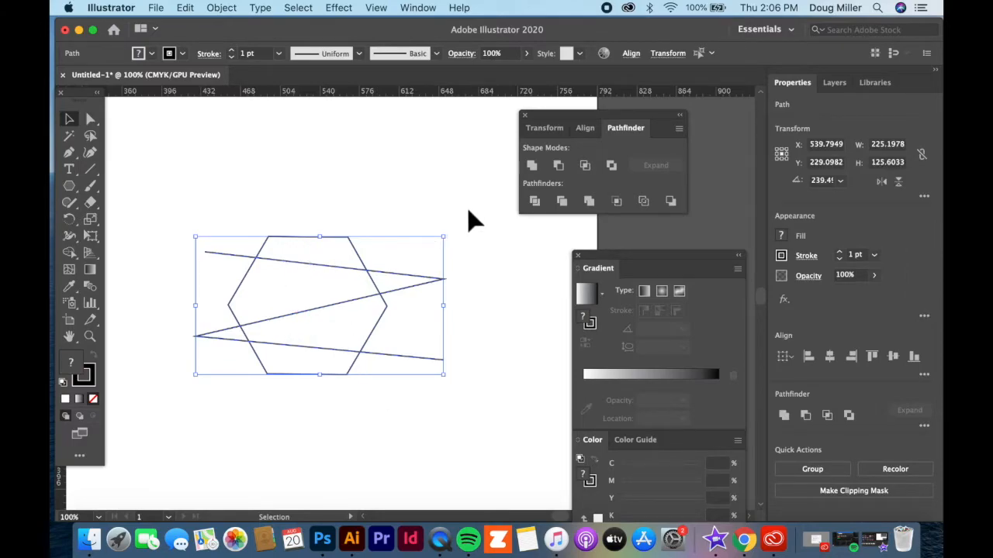
pyautogui.click(536, 202)
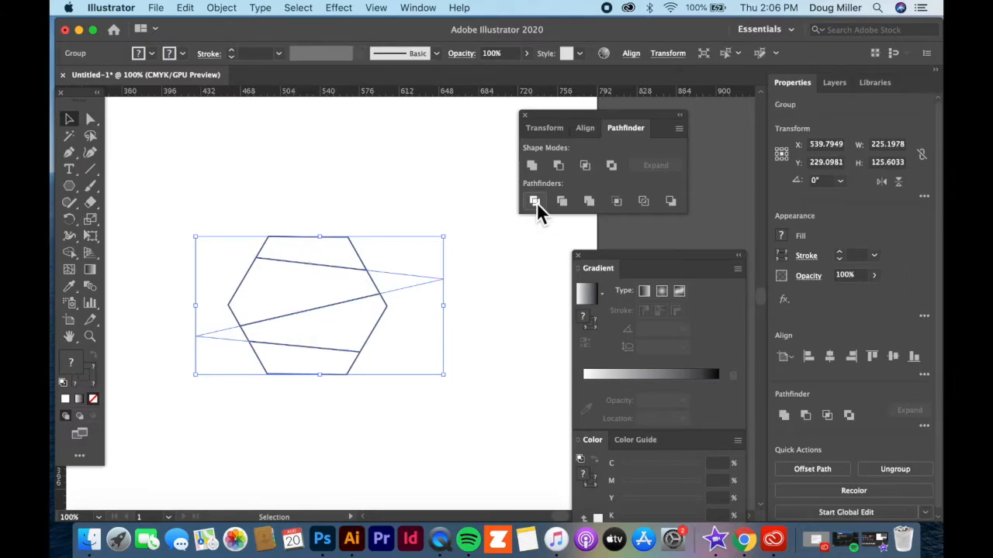
pyautogui.click(473, 347)
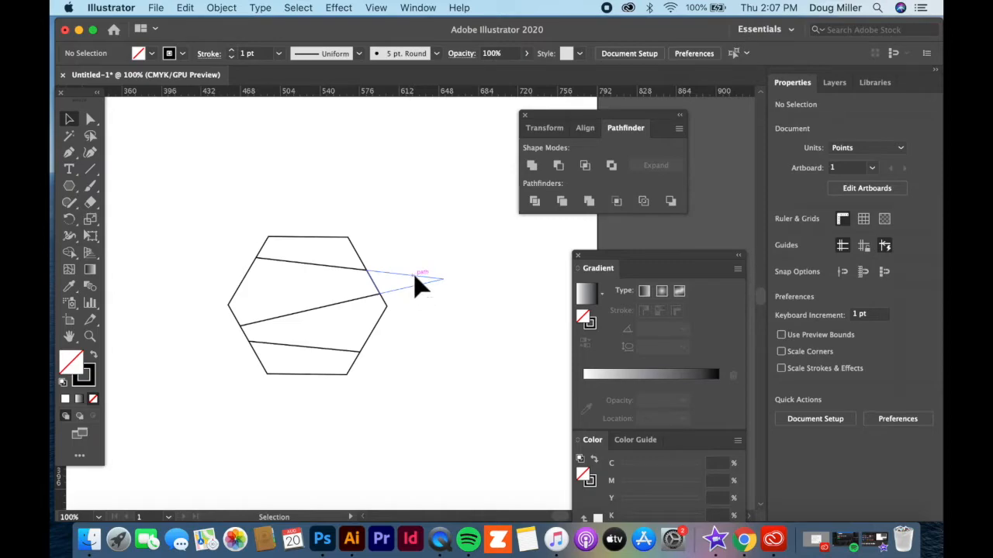
# - Ungroup the divided hexagon so each piece can be selected separately
pyautogui.click(419, 279)
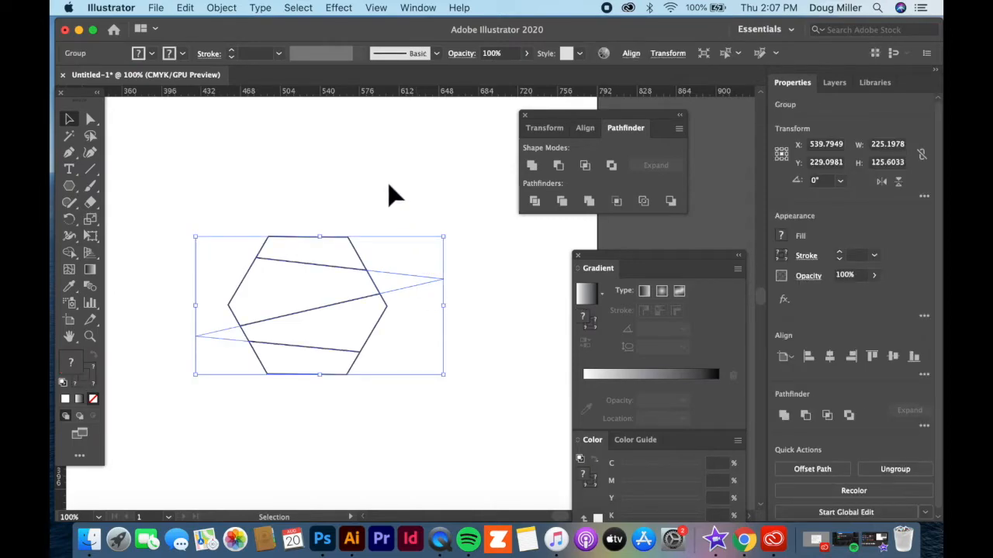
pyautogui.click(339, 221)
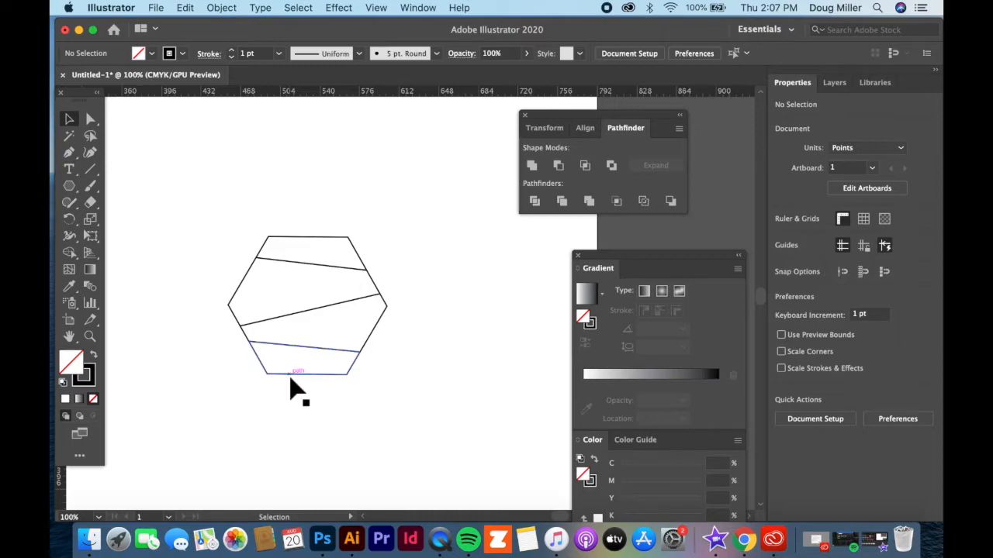
pyautogui.click(320, 337)
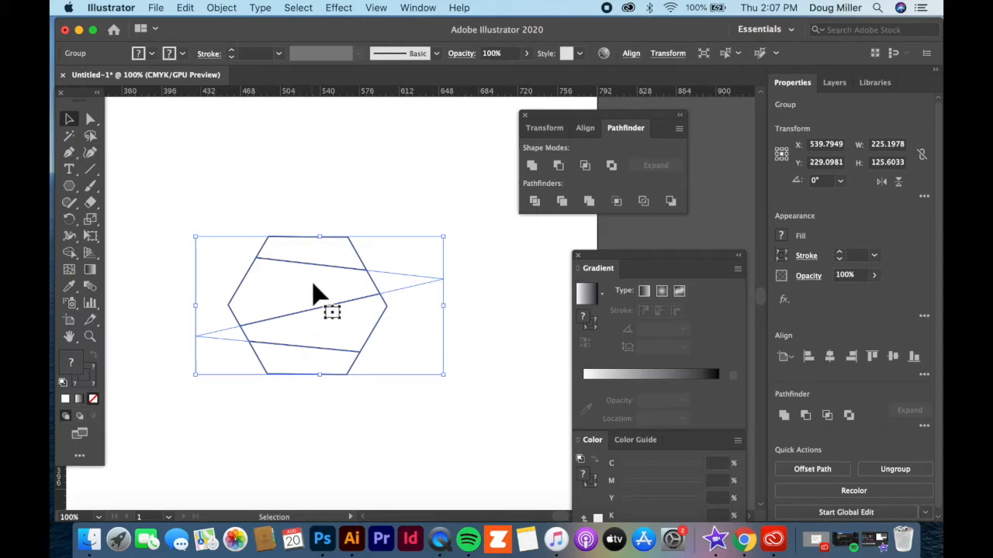
pyautogui.rightClick(316, 295)
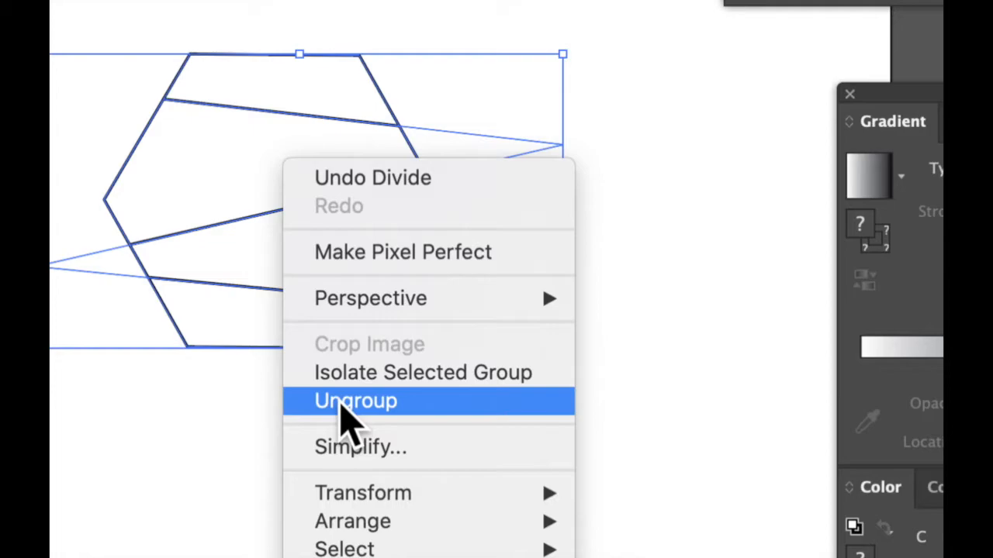
pyautogui.click(341, 403)
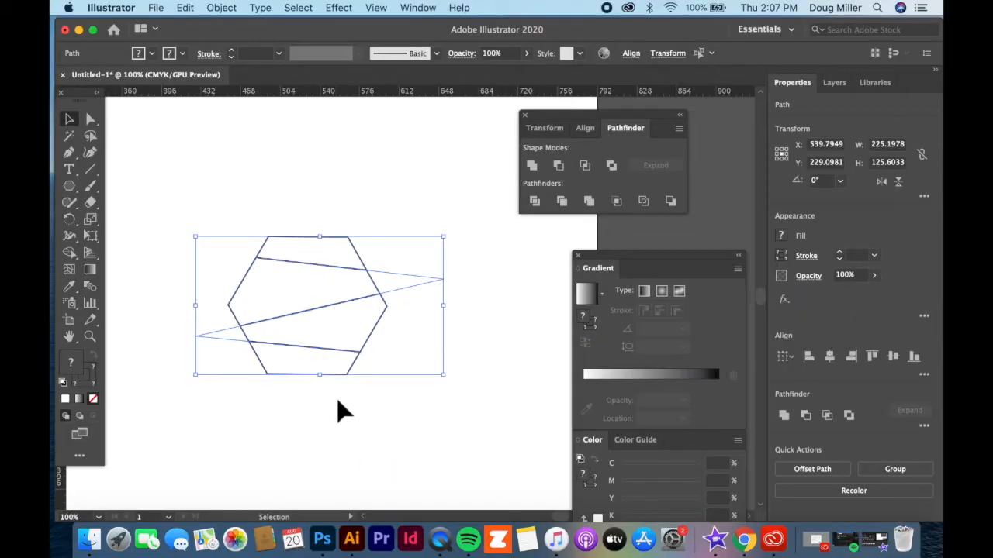
# - Delete the unfilled leftover triangle outside the hexagon's right edge
pyautogui.click(334, 398)
pyautogui.click(413, 289)
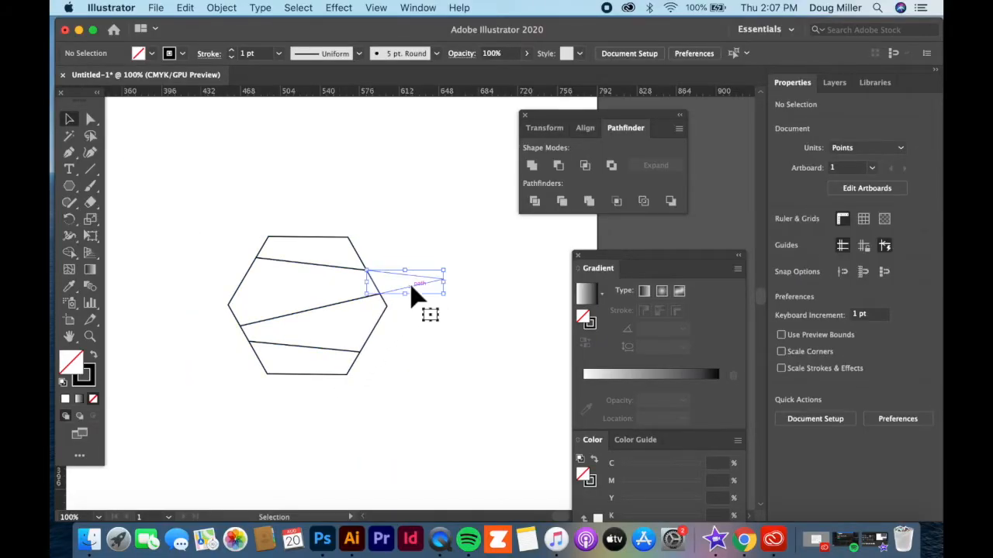
pyautogui.press('Delete')
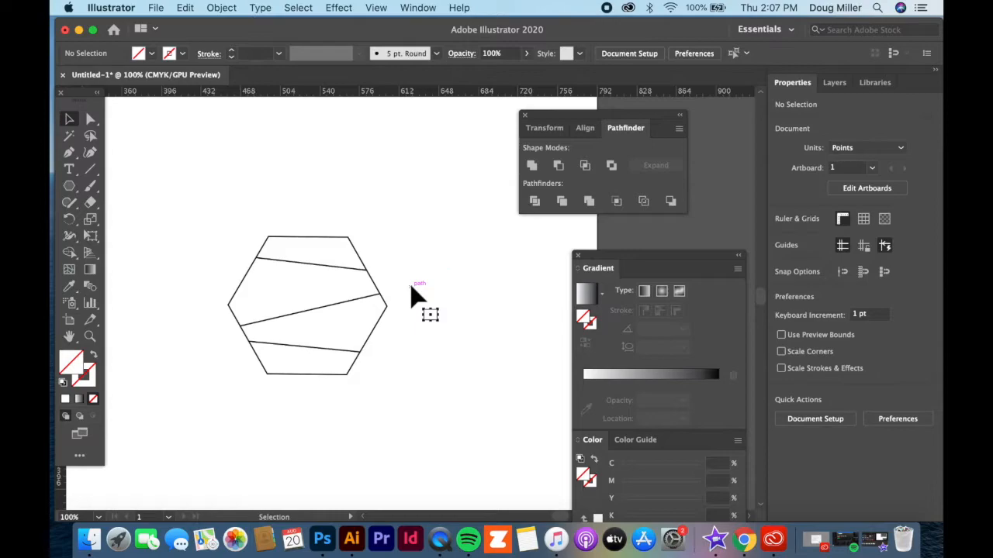
# - Try deleting the hexagon's second band and the leftover triangle outside its left edge, and undo both deletions
pyautogui.click(288, 296)
pyautogui.press('Delete')
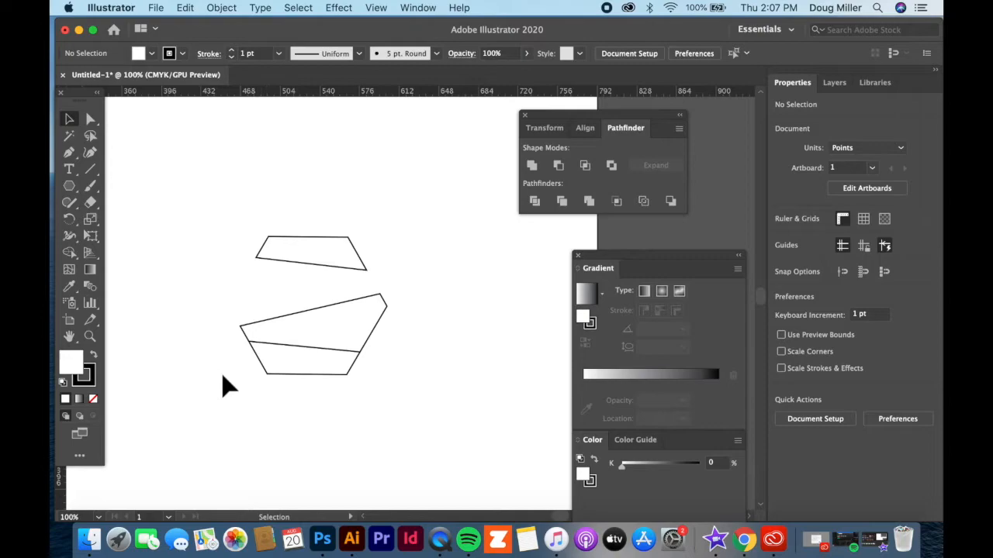
pyautogui.click(232, 343)
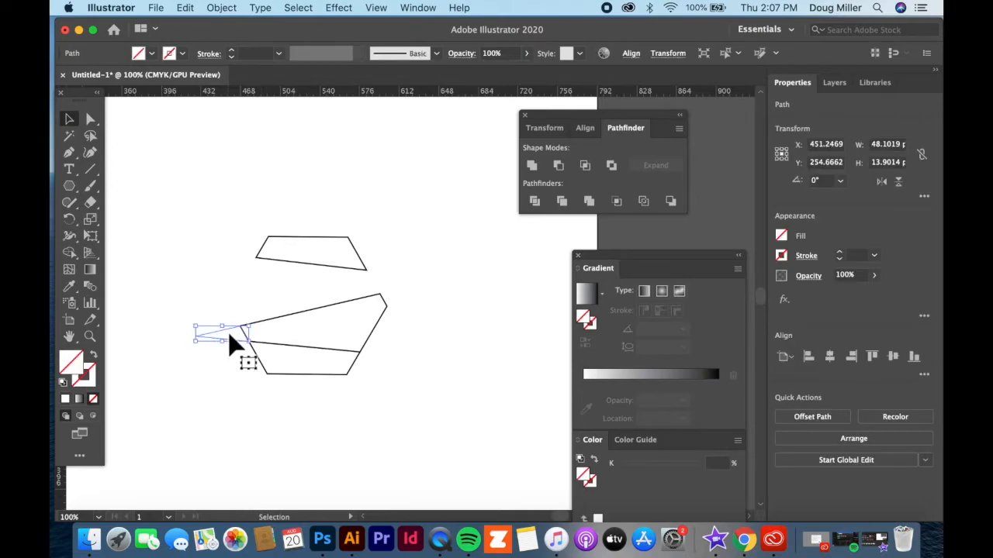
pyautogui.press('Delete')
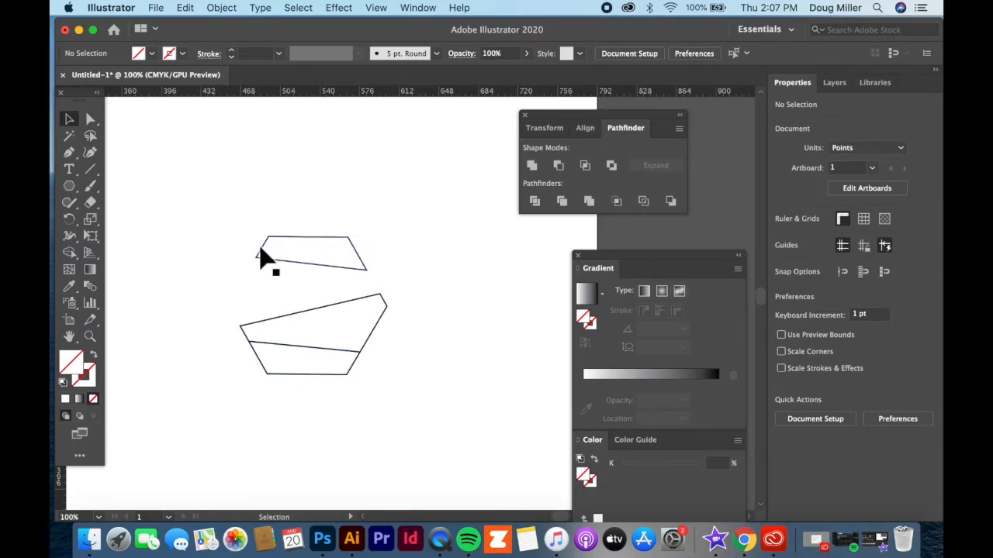
pyautogui.press('super+z')
pyautogui.press('super+z')
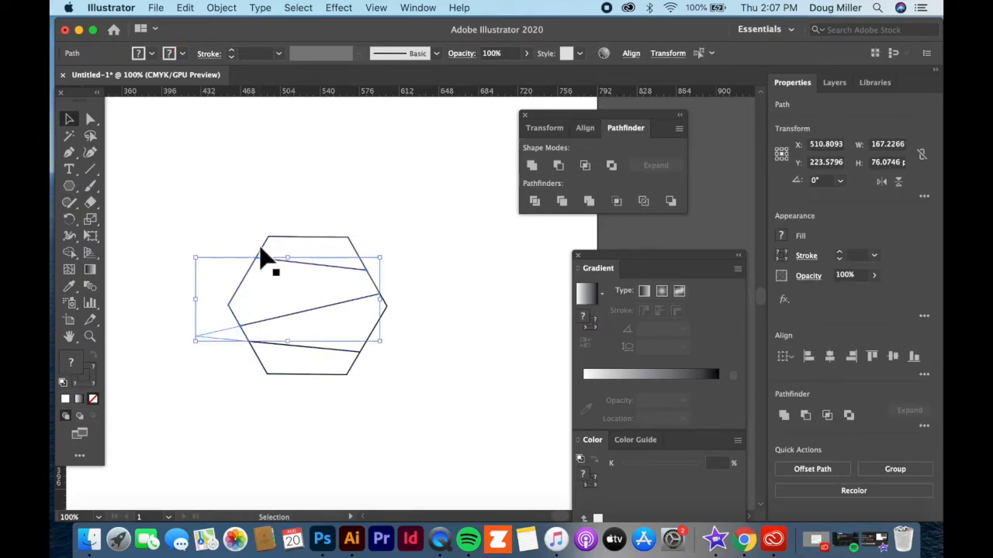
# - Fill the hexagon's top band with the light tan swatch (C=25 M=40 Y=65 K=0)
pyautogui.click(397, 208)
pyautogui.click(332, 252)
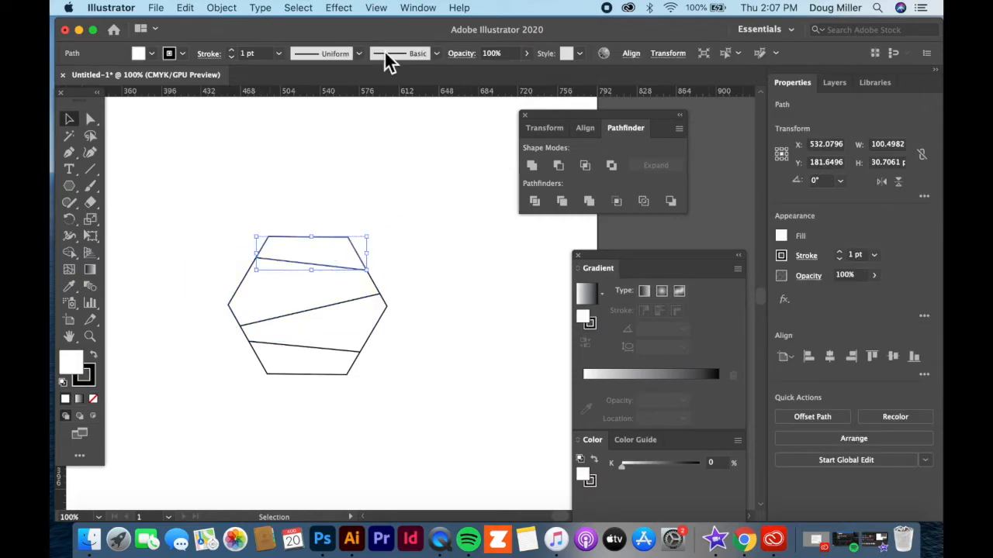
pyautogui.click(152, 54)
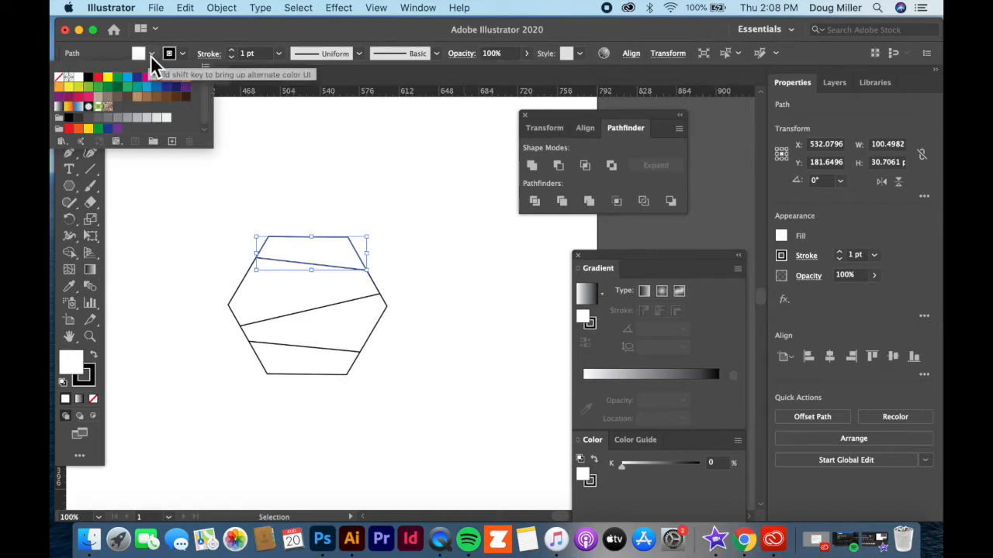
pyautogui.click(137, 97)
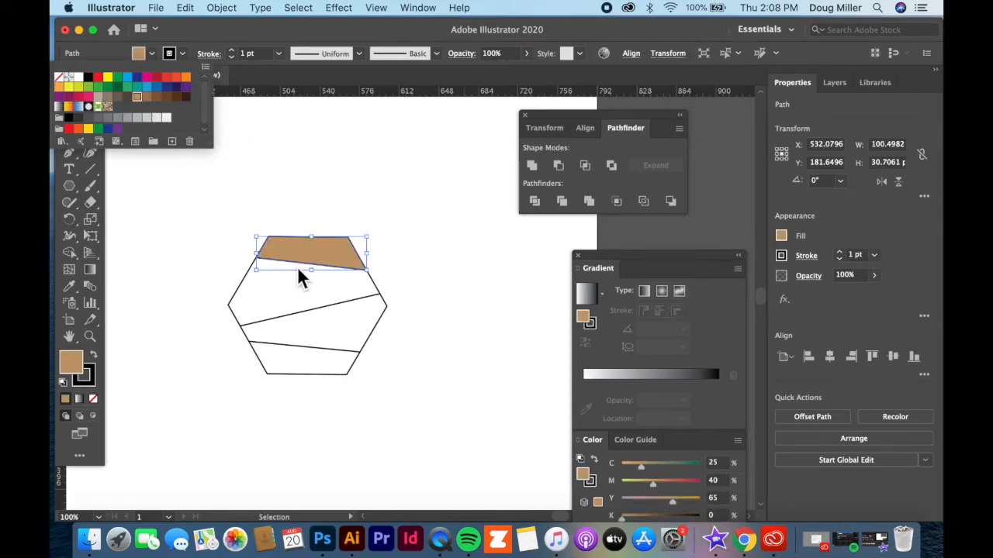
# - Fill the hexagon's second band with the medium brown swatch (C=35 M=60 Y=80 K=25)
pyautogui.click(284, 289)
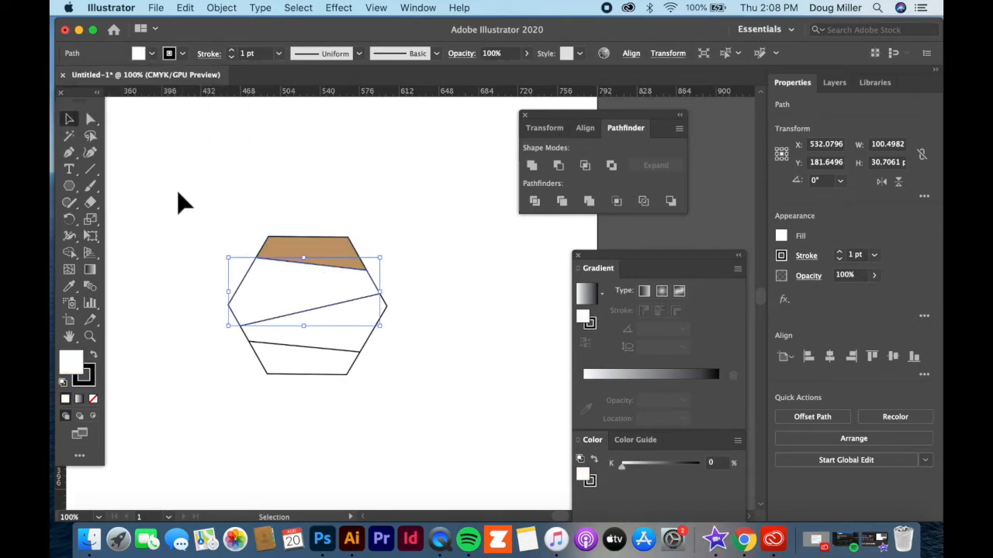
pyautogui.click(151, 54)
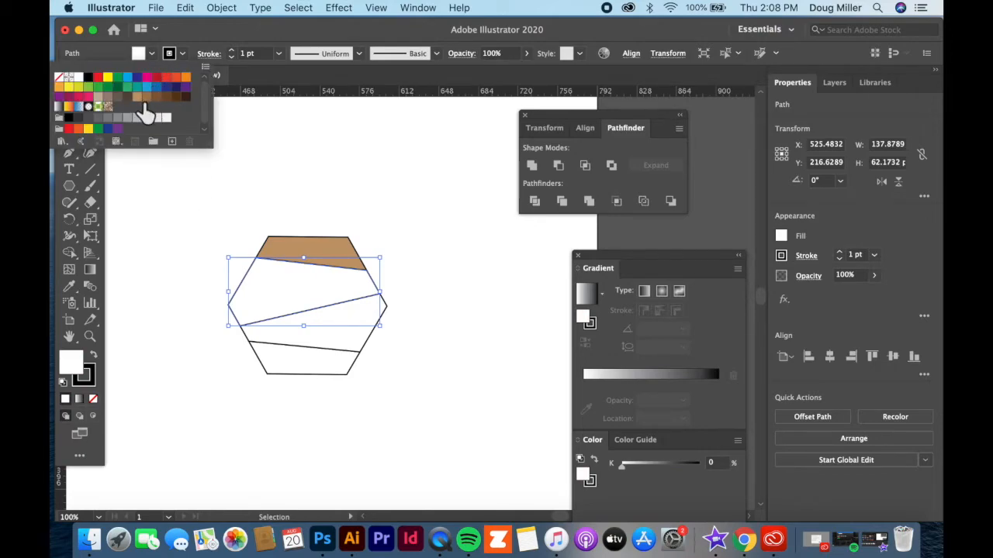
pyautogui.click(156, 98)
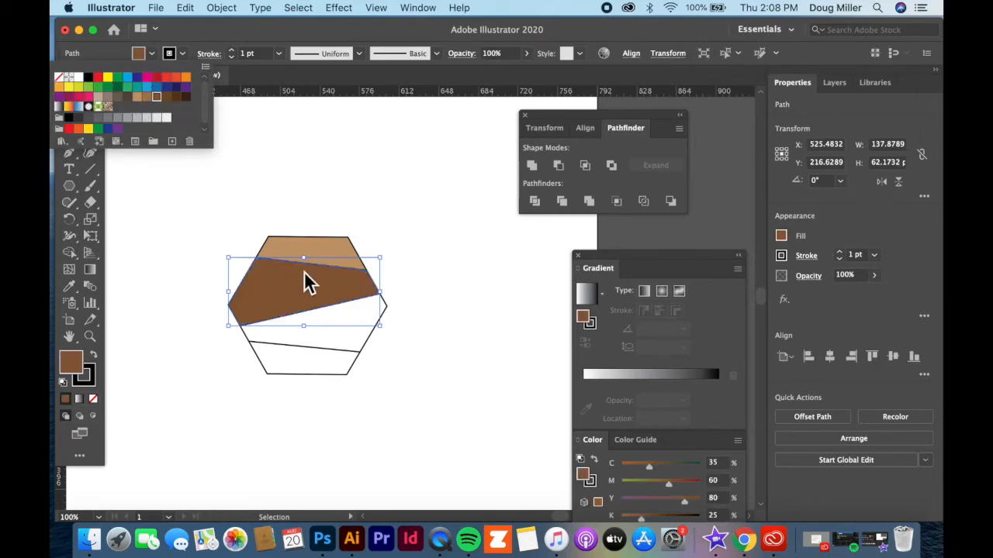
# - Fill the hexagon's third band with the dark brown swatch (C=40 M=70 Y=100 K=50)
pyautogui.click(345, 349)
pyautogui.click(335, 348)
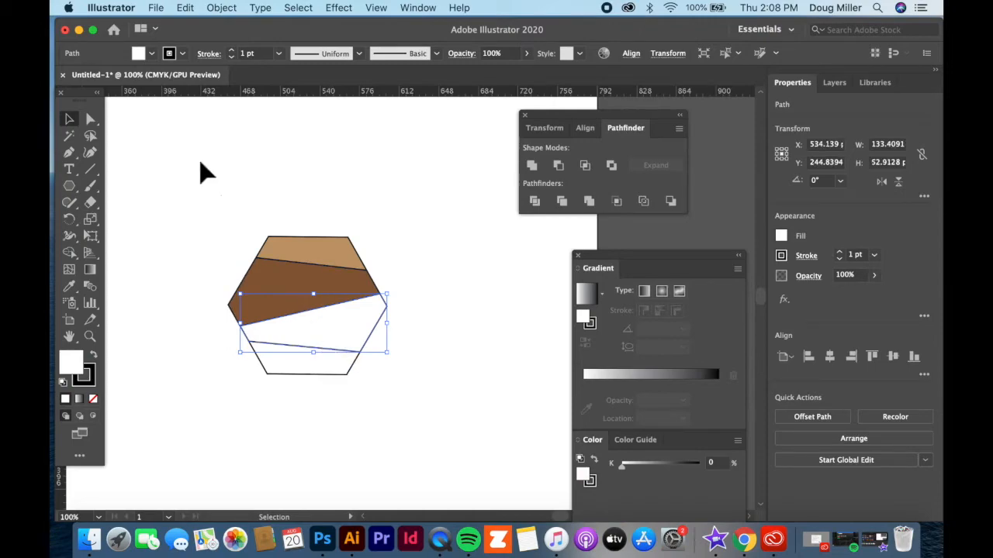
pyautogui.click(153, 54)
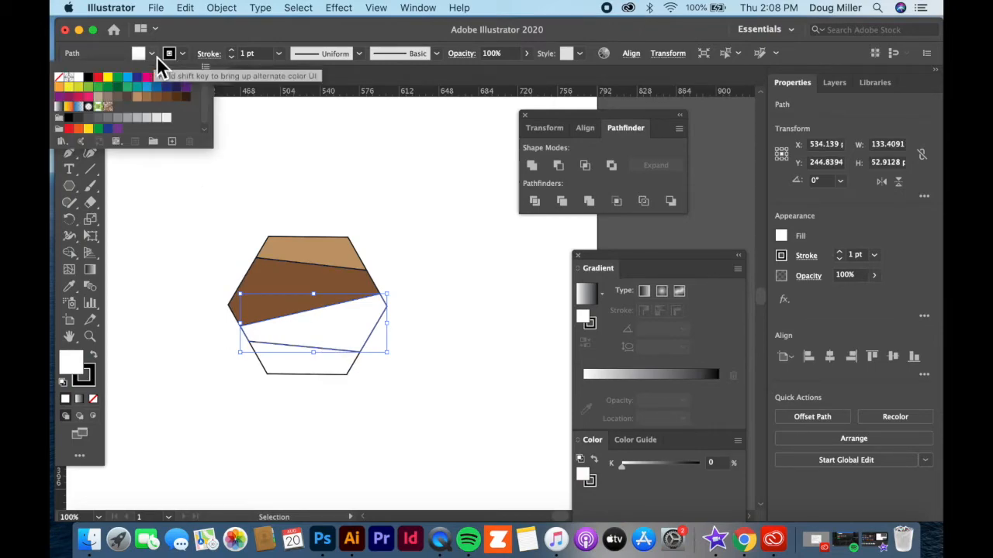
pyautogui.click(178, 98)
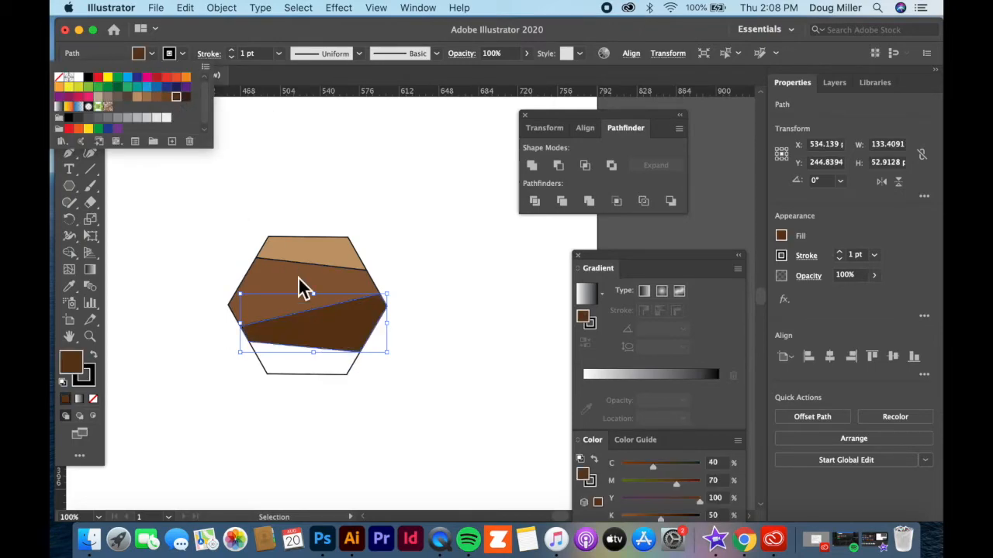
# - Fill the hexagon's bottom band with the darkest brown swatch (C=50 M=70 Y=80 K=70)
pyautogui.click(305, 373)
pyautogui.click(307, 369)
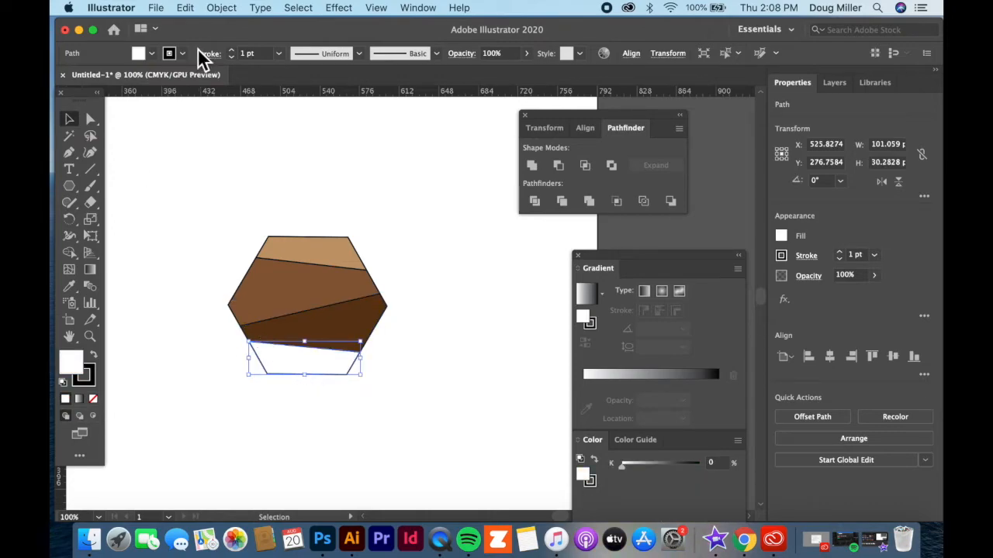
pyautogui.click(152, 55)
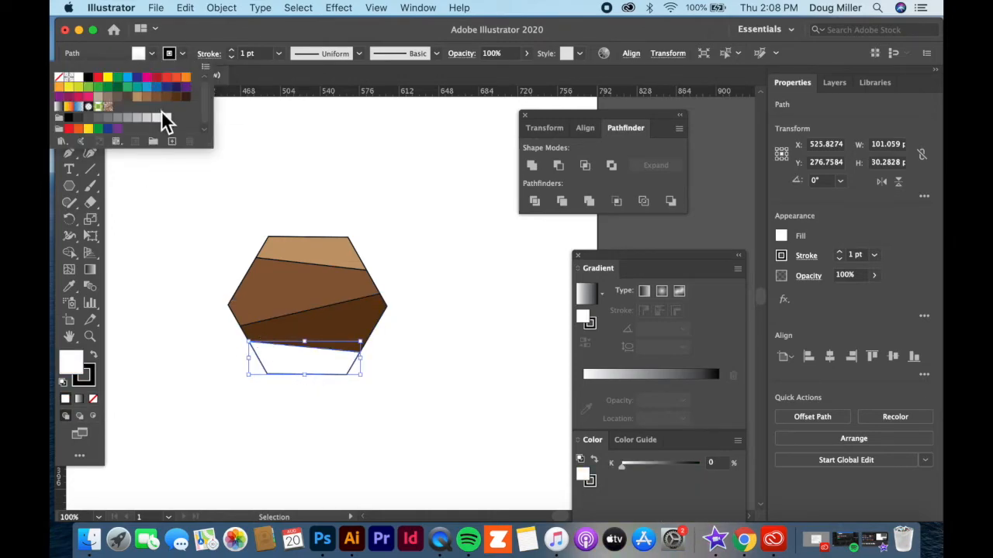
pyautogui.click(187, 99)
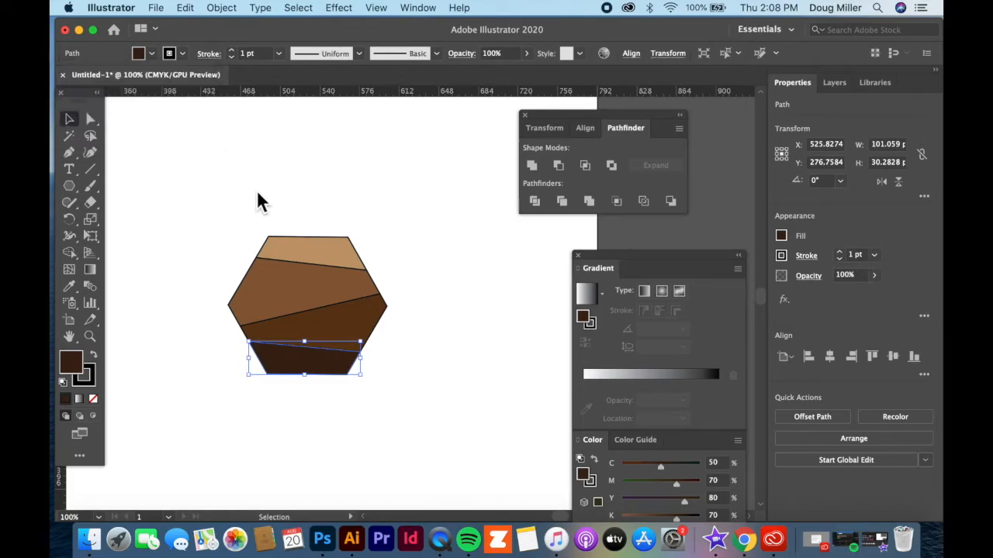
# - Move the whole banded hexagon to the right and slightly down, clearing the canvas beside it
pyautogui.click(288, 179)
pyautogui.moveTo(215, 182); pyautogui.dragTo(382, 431)
pyautogui.moveTo(292, 258); pyautogui.dragTo(469, 295)
pyautogui.click(372, 243)
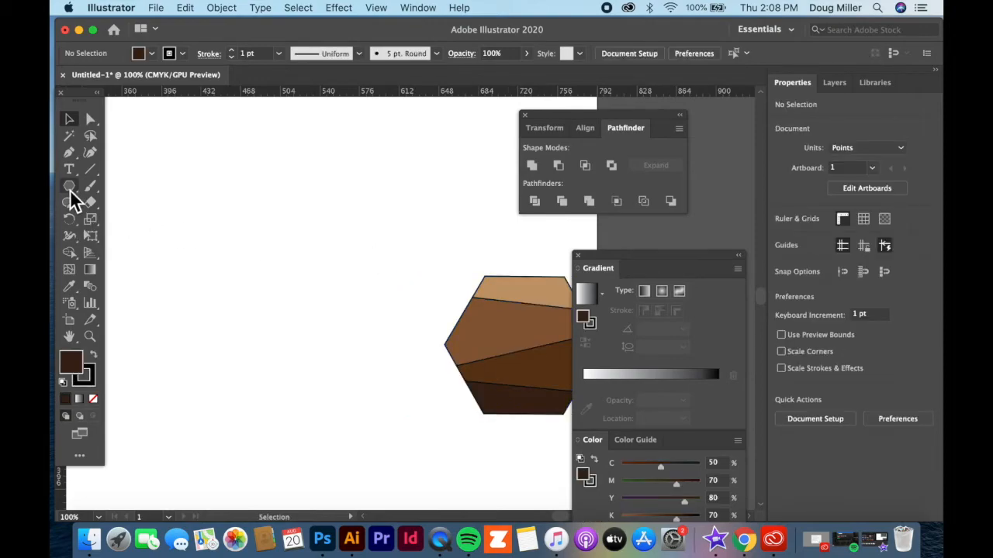
# - Draw a large circle with the Ellipse tool, overlapped by three smaller circles at its right, upper left (about 104 pt wide) and bottom
pyautogui.moveTo(69, 192); pyautogui.dragTo(109, 220)
pyautogui.moveTo(155, 169); pyautogui.dragTo(340, 343)
pyautogui.moveTo(387, 187)
pyautogui.mouseDown()
pyautogui.moveTo(340, 257)
pyautogui.moveTo(276, 297)
pyautogui.mouseUp()
pyautogui.moveTo(162, 157); pyautogui.dragTo(276, 271)
pyautogui.moveTo(175, 409); pyautogui.dragTo(296, 343)
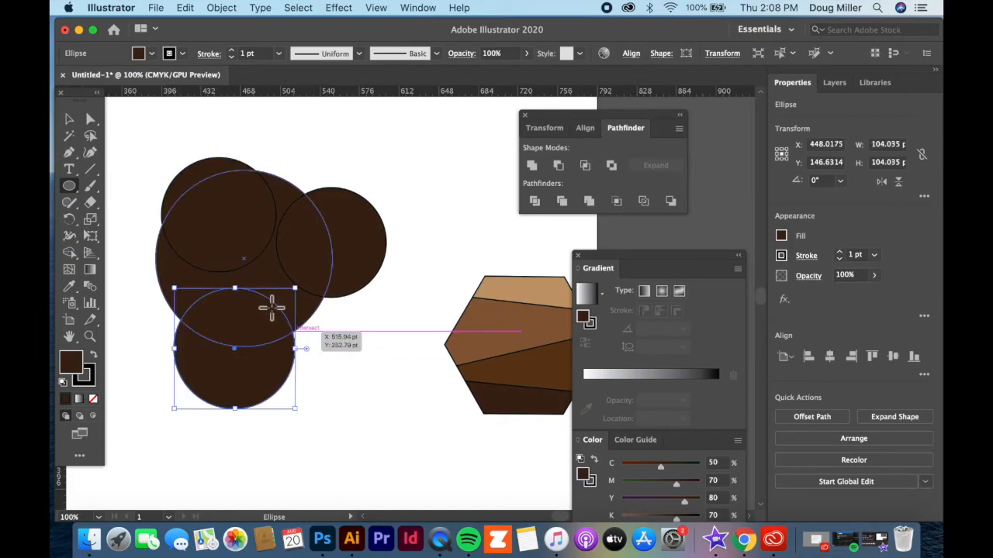
# - Cut all four overlapping circles into separate pieces with Pathfinder Divide and ungroup the result
pyautogui.click(68, 119)
pyautogui.moveTo(180, 141); pyautogui.dragTo(314, 390)
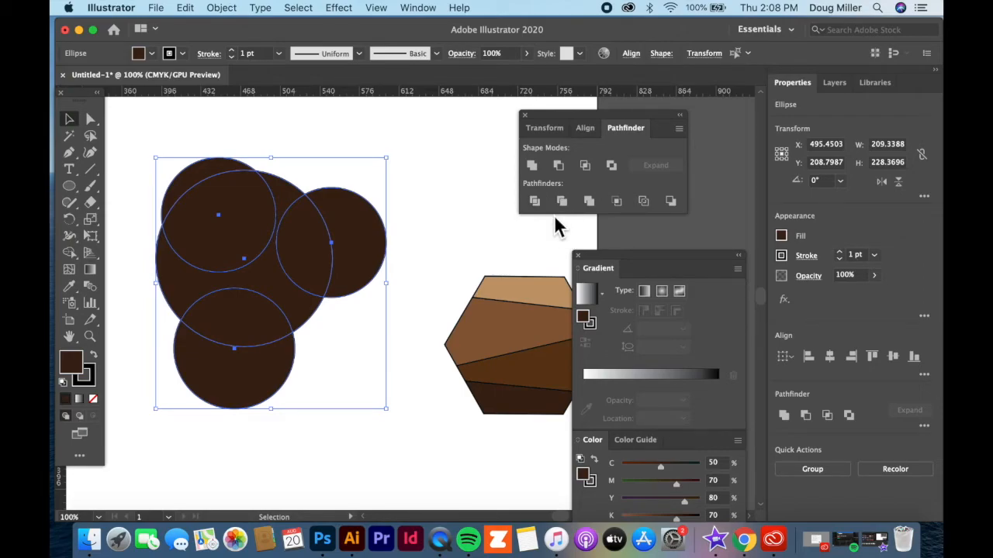
pyautogui.click(533, 201)
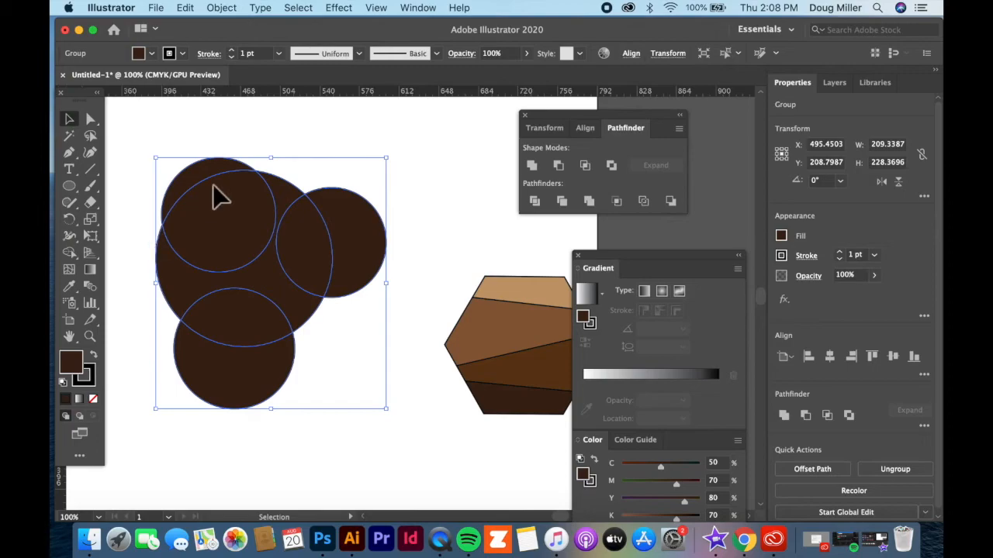
pyautogui.rightClick(232, 232)
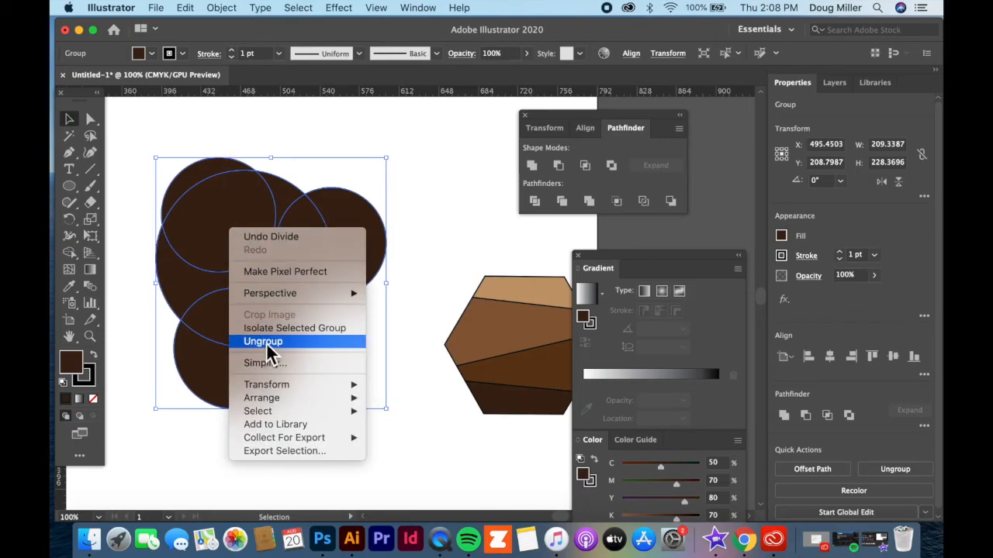
pyautogui.click(265, 345)
pyautogui.click(376, 459)
# - Pull the cut pieces of the right, upper-left and bottom circles away from the large circle, leaving gaps along the cuts
pyautogui.moveTo(367, 284); pyautogui.dragTo(329, 258)
pyautogui.moveTo(199, 191); pyautogui.dragTo(190, 173)
pyautogui.moveTo(237, 226); pyautogui.dragTo(232, 215)
pyautogui.moveTo(241, 378); pyautogui.dragTo(244, 387)
pyautogui.moveTo(246, 328)
pyautogui.mouseDown()
pyautogui.moveTo(266, 322)
pyautogui.moveTo(268, 329)
pyautogui.moveTo(262, 319)
pyautogui.mouseUp()
pyautogui.click(361, 432)
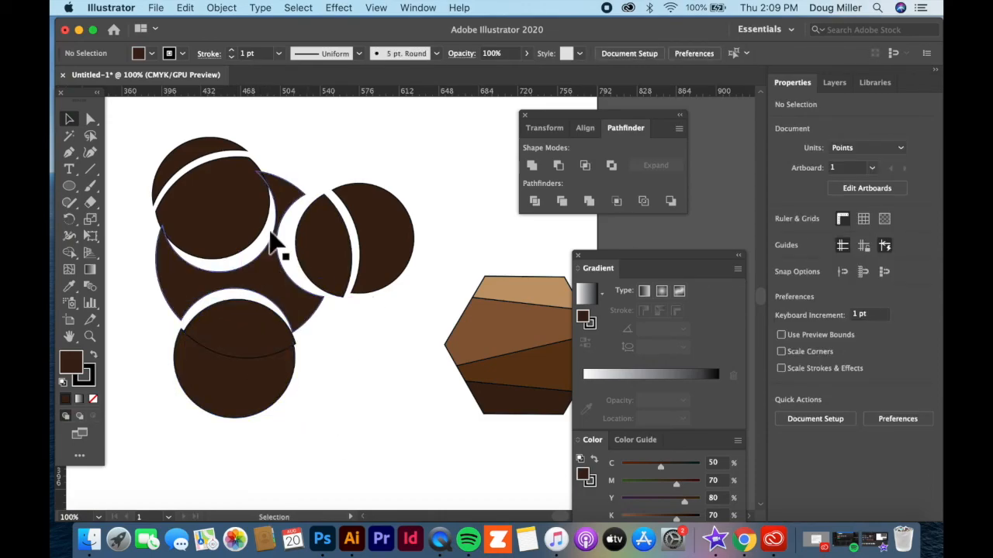
pyautogui.moveTo(252, 323)
pyautogui.mouseDown()
pyautogui.moveTo(237, 306)
pyautogui.moveTo(246, 326)
pyautogui.moveTo(247, 316)
pyautogui.moveTo(241, 335)
pyautogui.mouseUp()
pyautogui.click(297, 363)
pyautogui.click(380, 397)
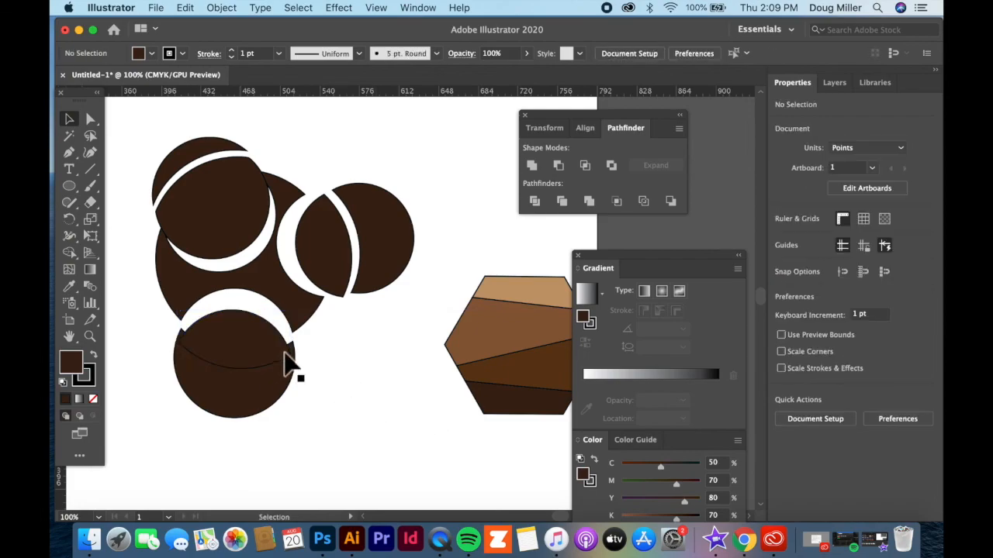
# - Select all the separated pieces of the divided circles
pyautogui.moveTo(137, 116); pyautogui.dragTo(411, 451)
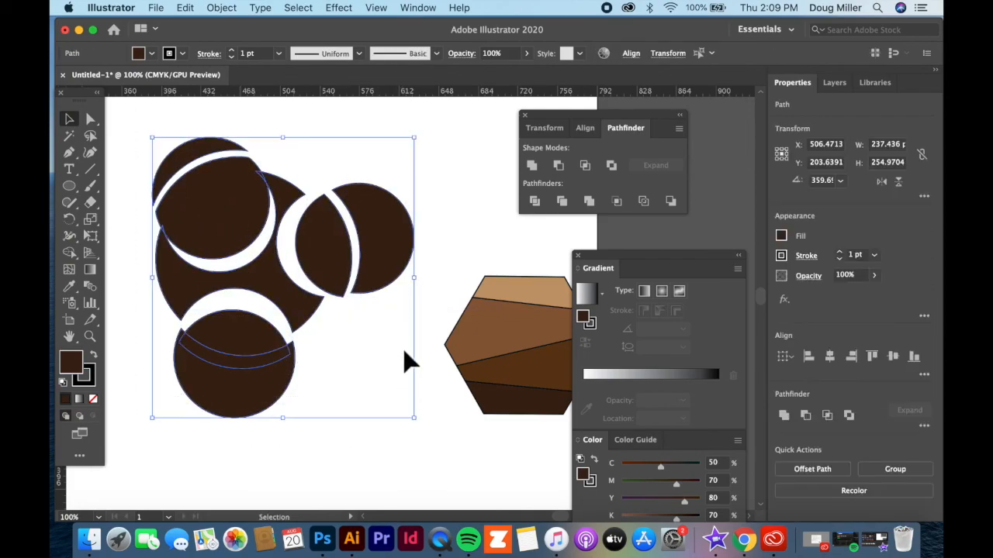